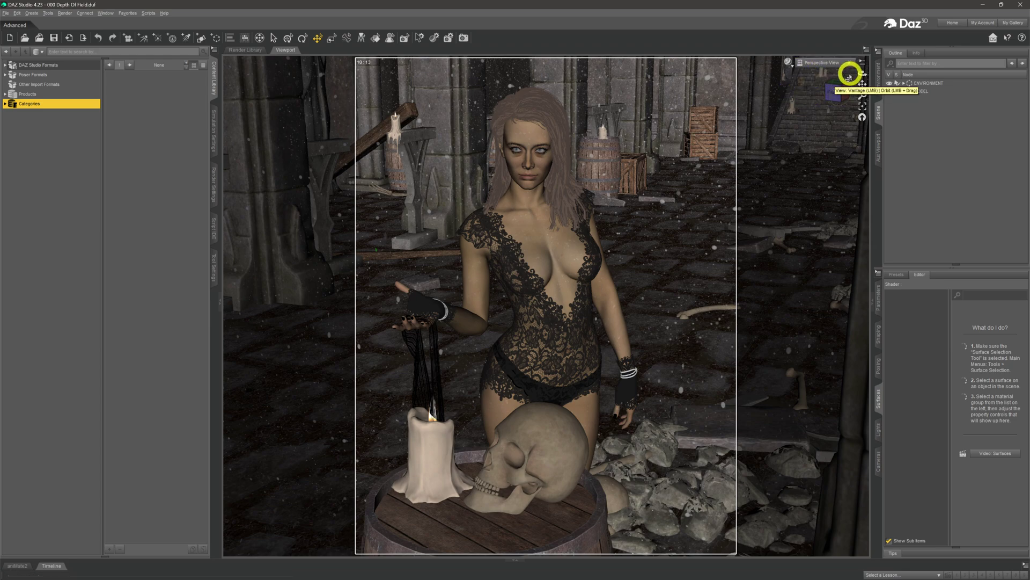
Frame the woman, candle and skull, and create a new camera, Camera (2), using Apply Active Viewport Transforms from the perspective view.
left_click_drag(862, 73, 830, 150)
left_click_drag(863, 118, 860, 86)
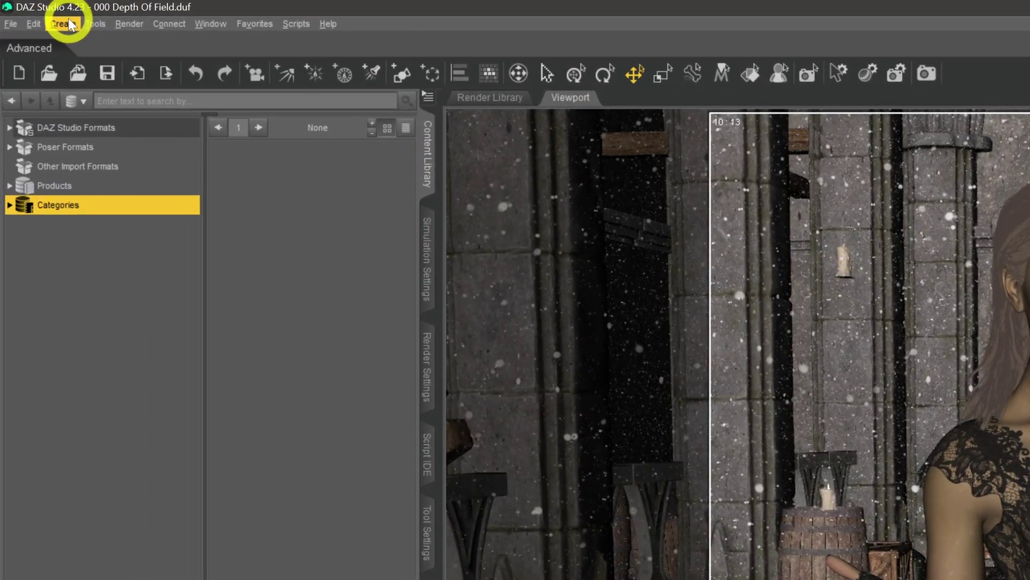
left_click(55, 20)
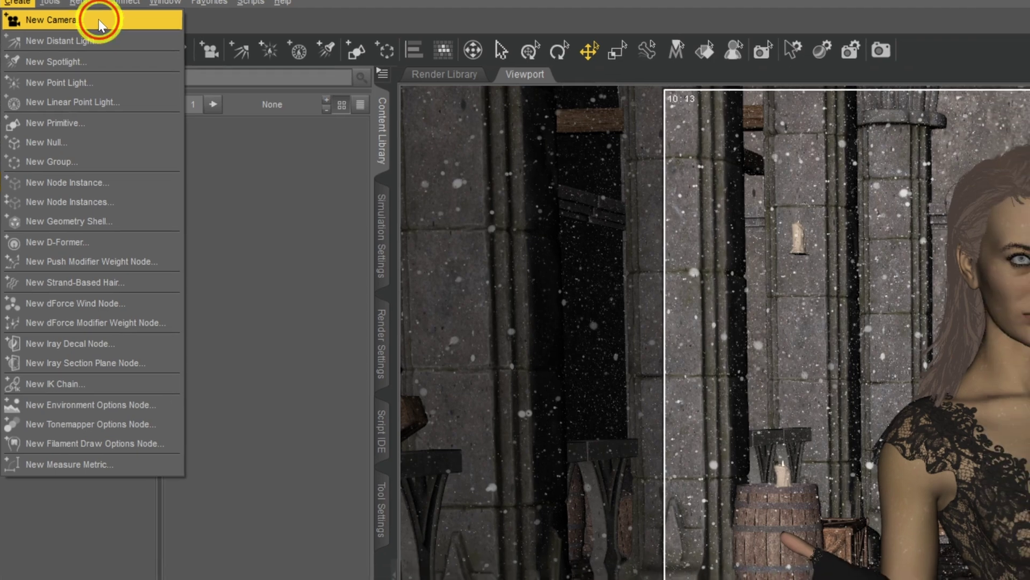
left_click(145, 43)
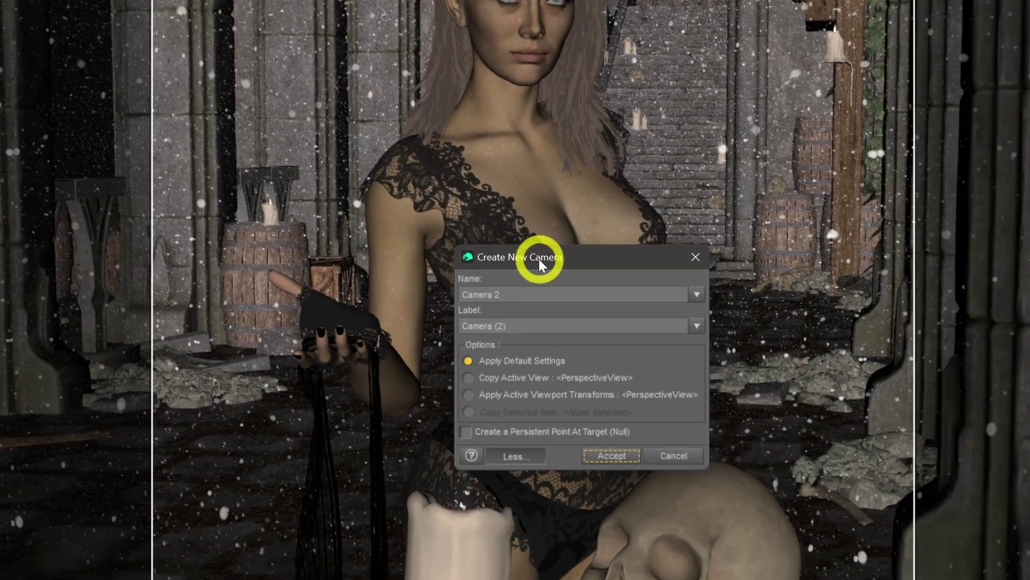
left_click_drag(713, 344, 690, 308)
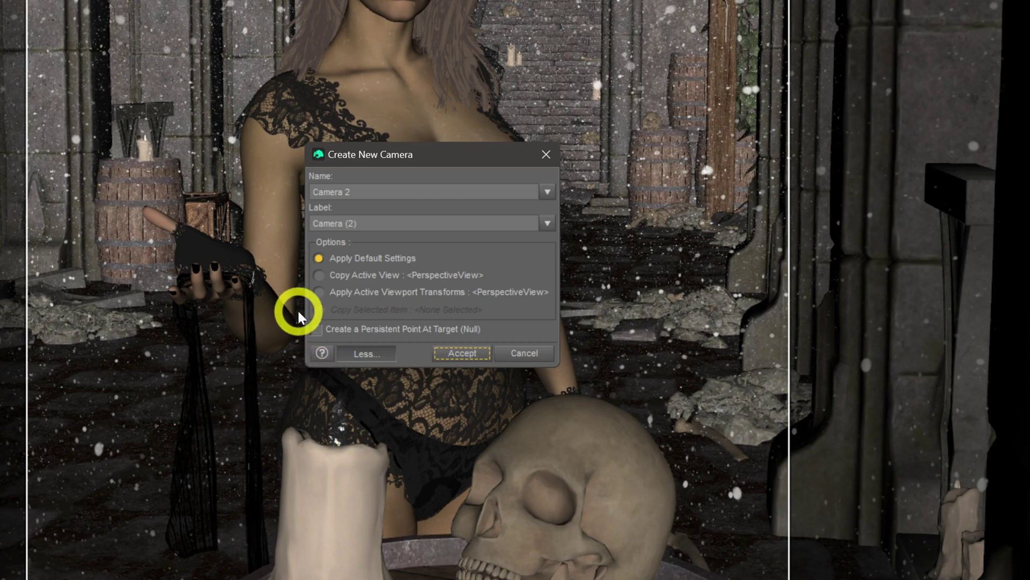
left_click(320, 292)
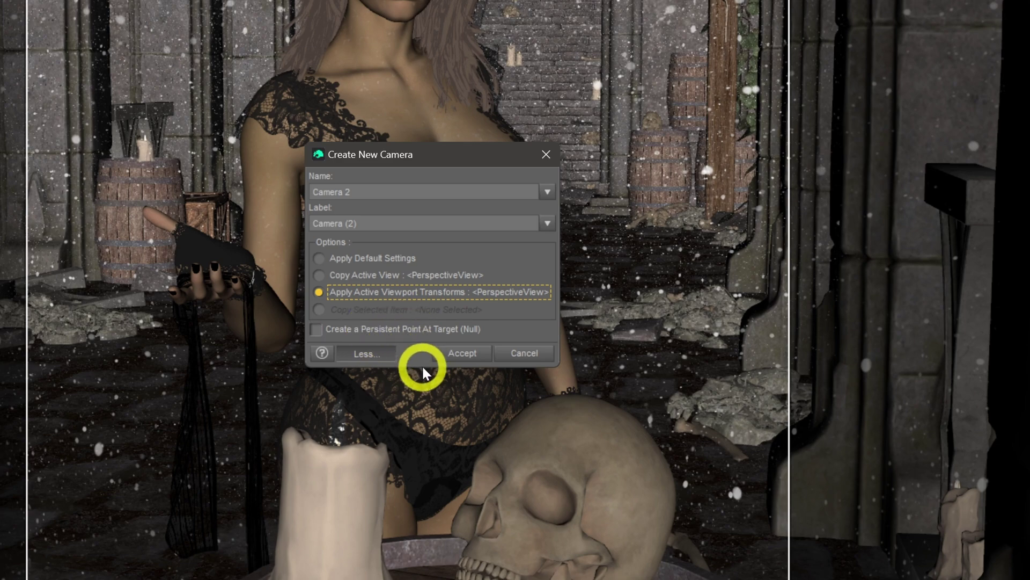
left_click(452, 359)
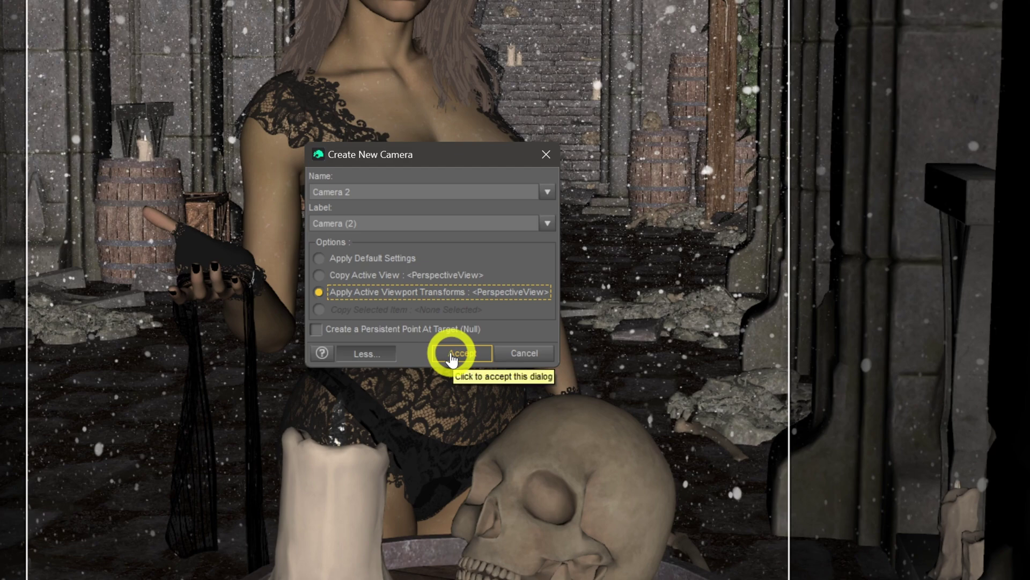
left_click(452, 358)
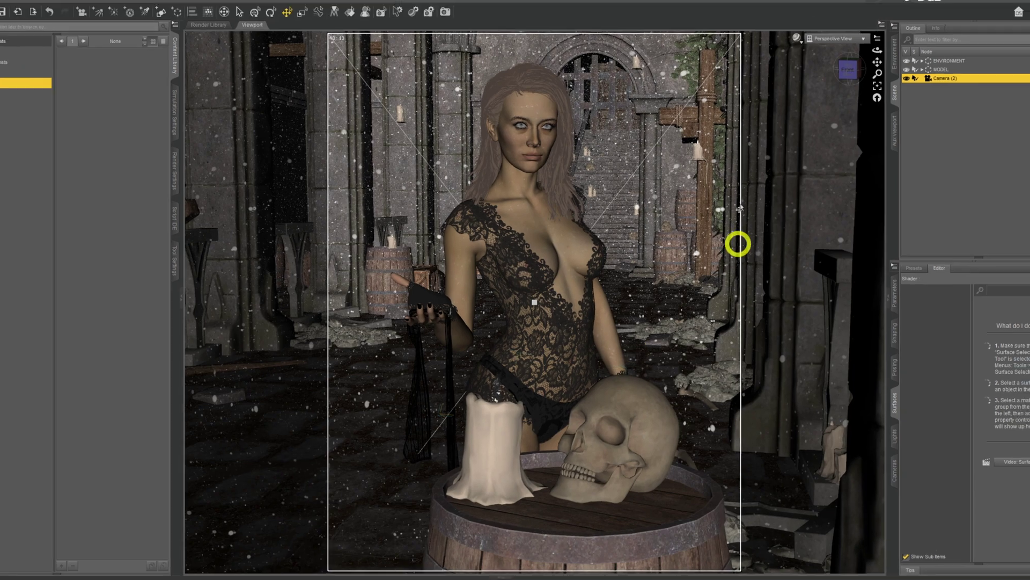
Inspect the new camera's placement from the side in Perspective View, and switch the viewport to look through Camera (2).
scroll(596, 292, "up", 3)
scroll(599, 288, "down", 3)
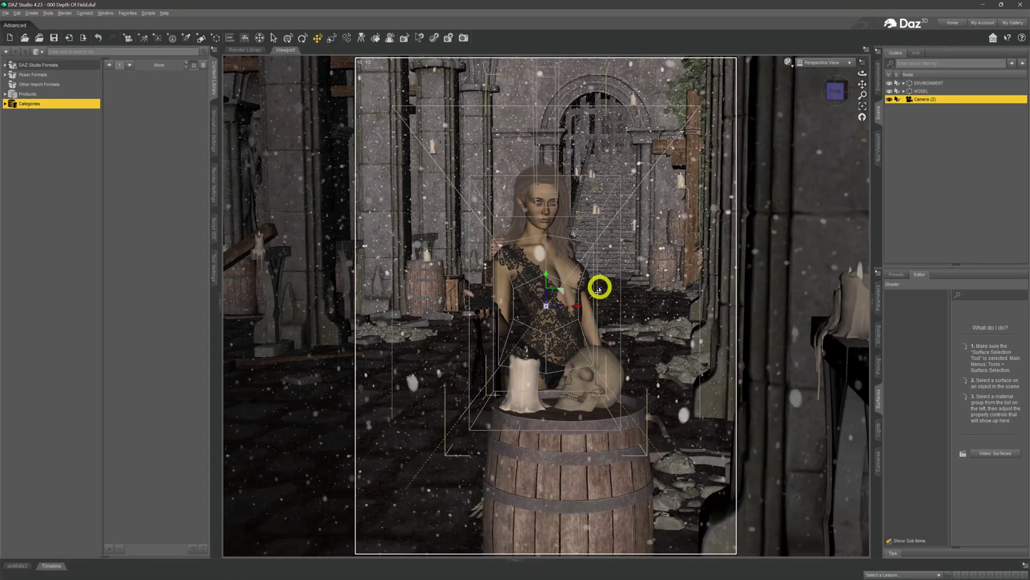
left_click_drag(860, 70, 859, 88)
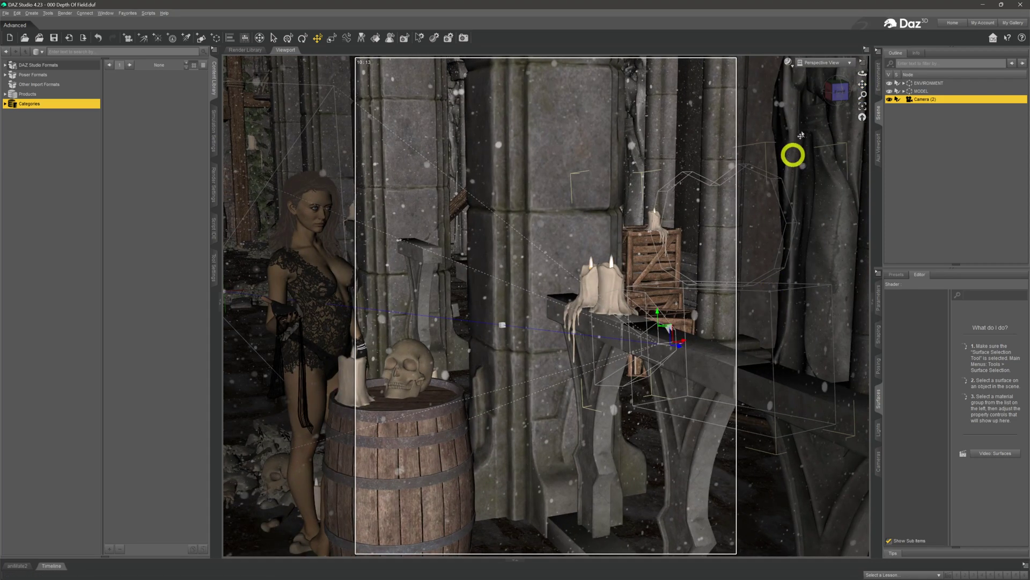
left_click(814, 62)
left_click(815, 131)
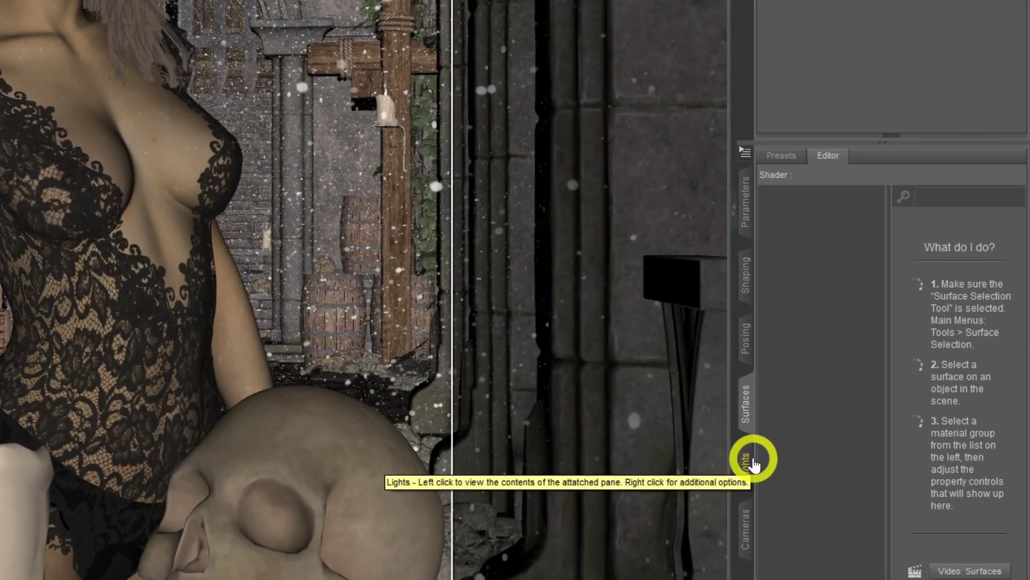
Show the Camera (2) settings and preview the scene in NVIDIA Iray without depth of field.
left_click(747, 527)
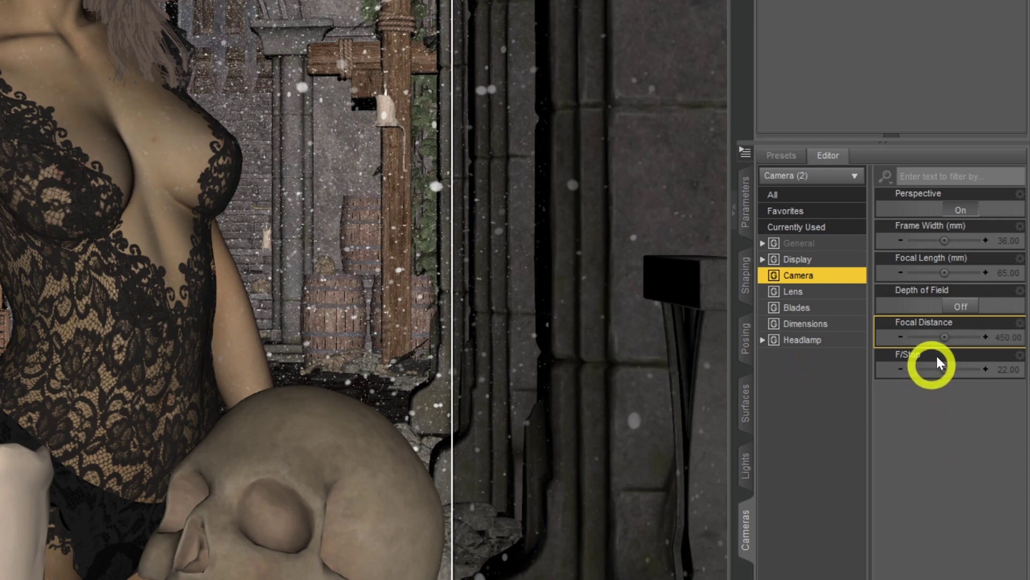
left_click(941, 310)
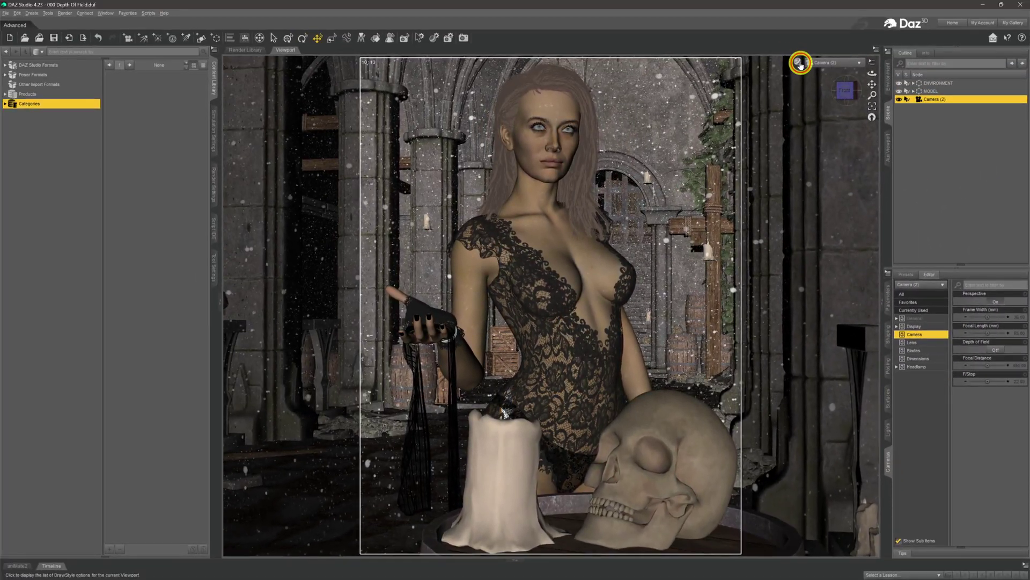
left_click(798, 59)
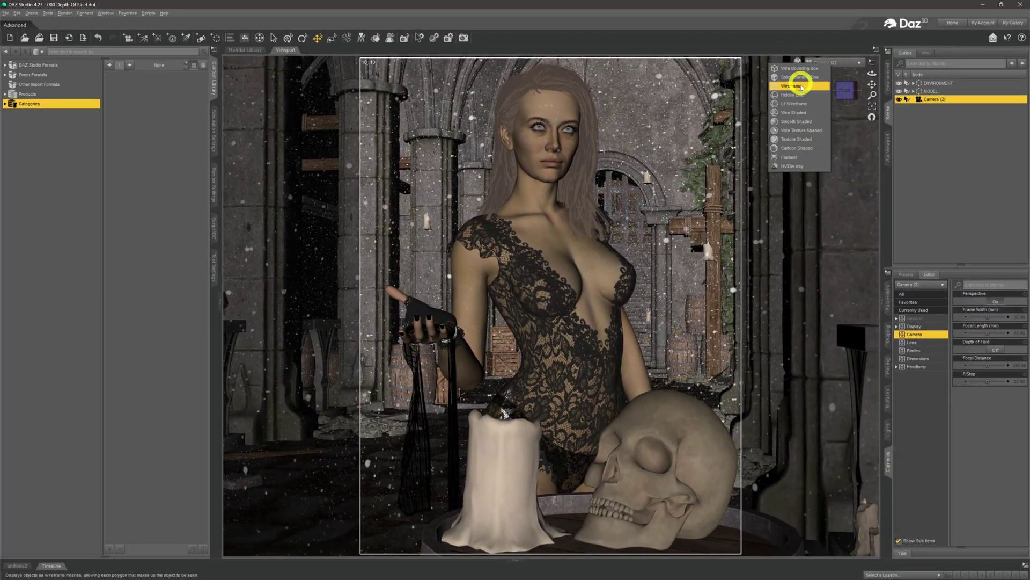
left_click(798, 167)
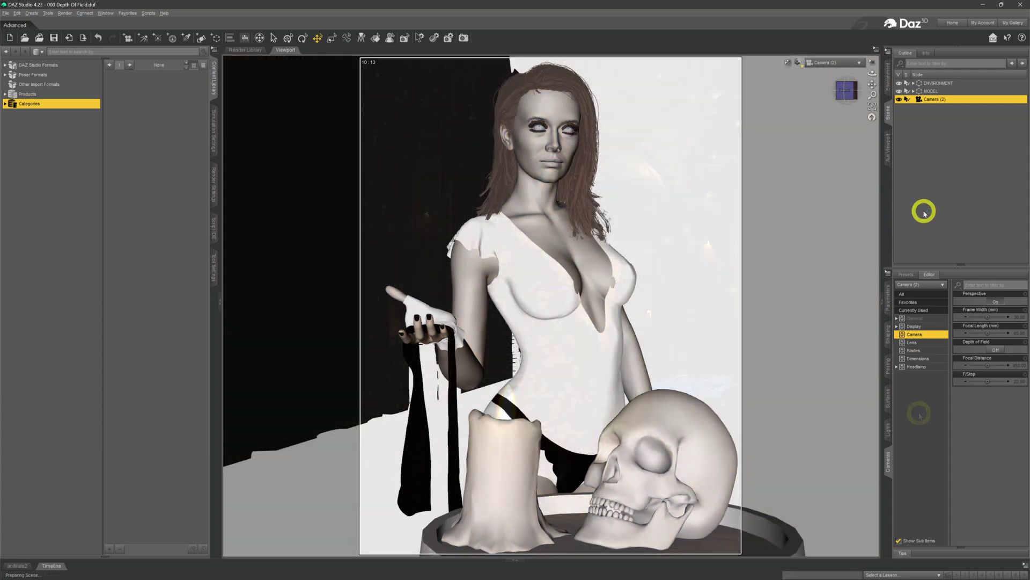
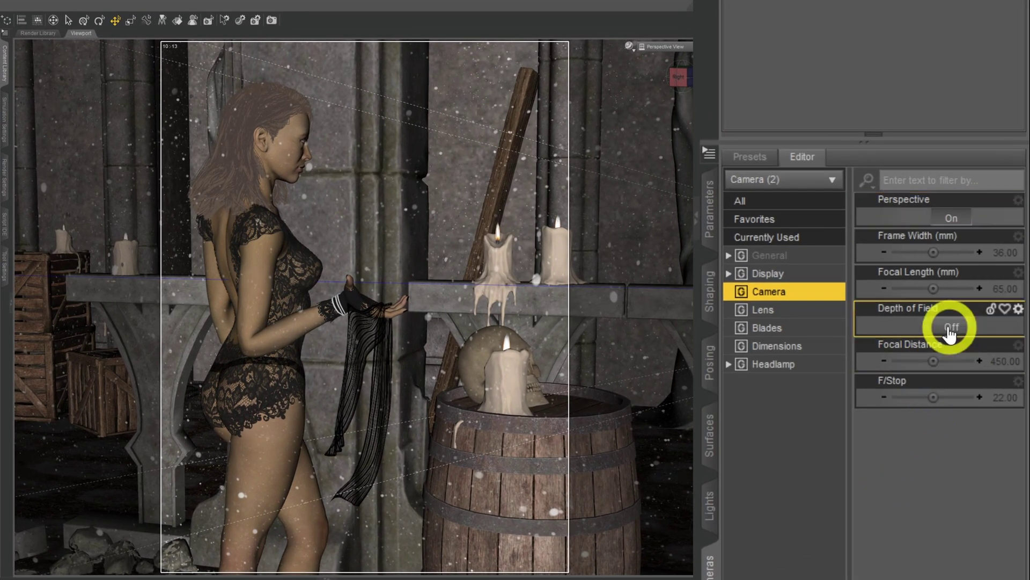
Turn on Depth of Field for Camera (2) and set its Focal Distance to 116.14, placing the focal plane at the skull.
left_click(950, 327)
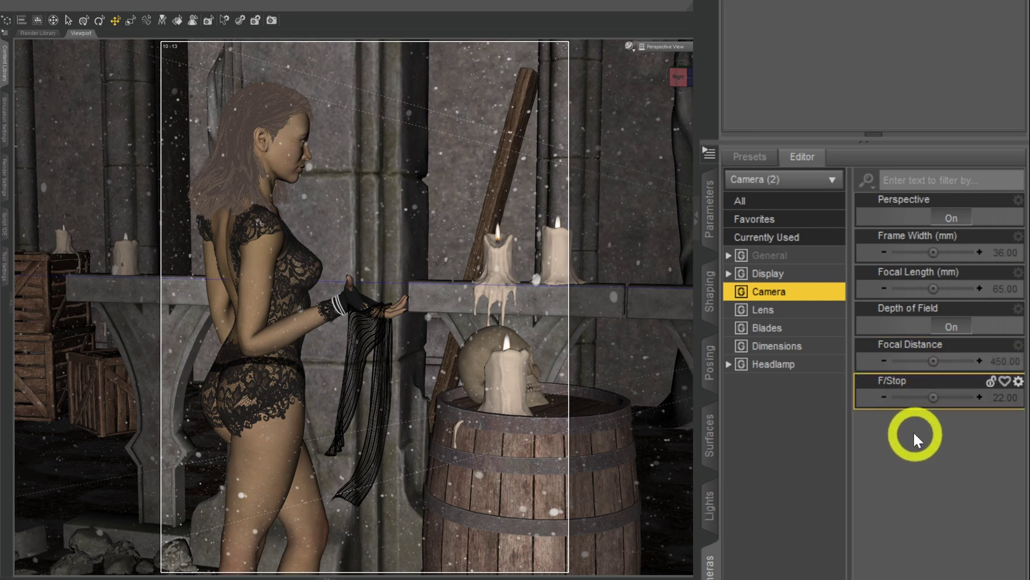
mouse_move(933, 361)
left_mouse_down()
mouse_move(916, 360)
mouse_move(934, 361)
left_mouse_up()
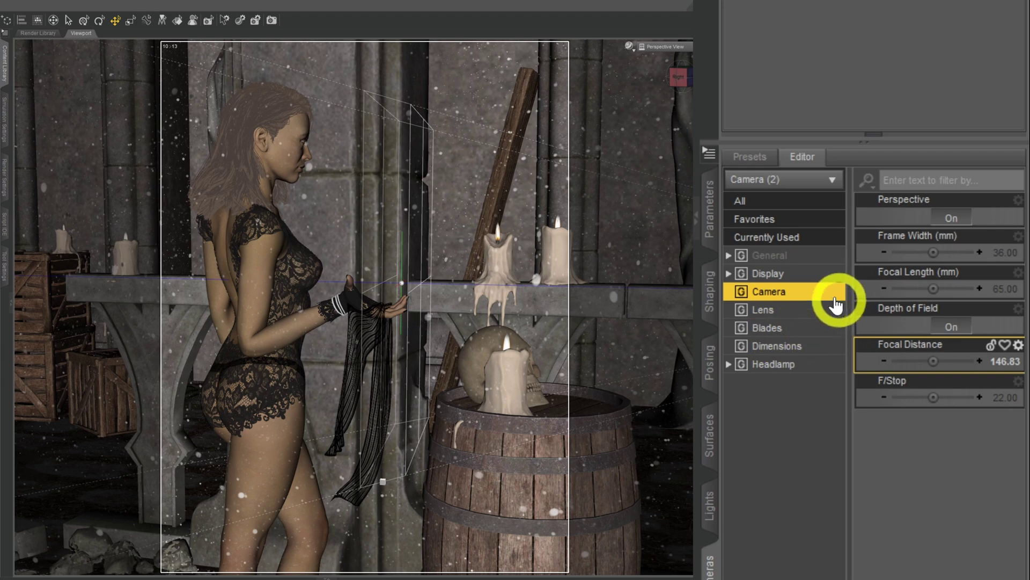
left_click_drag(943, 358, 935, 359)
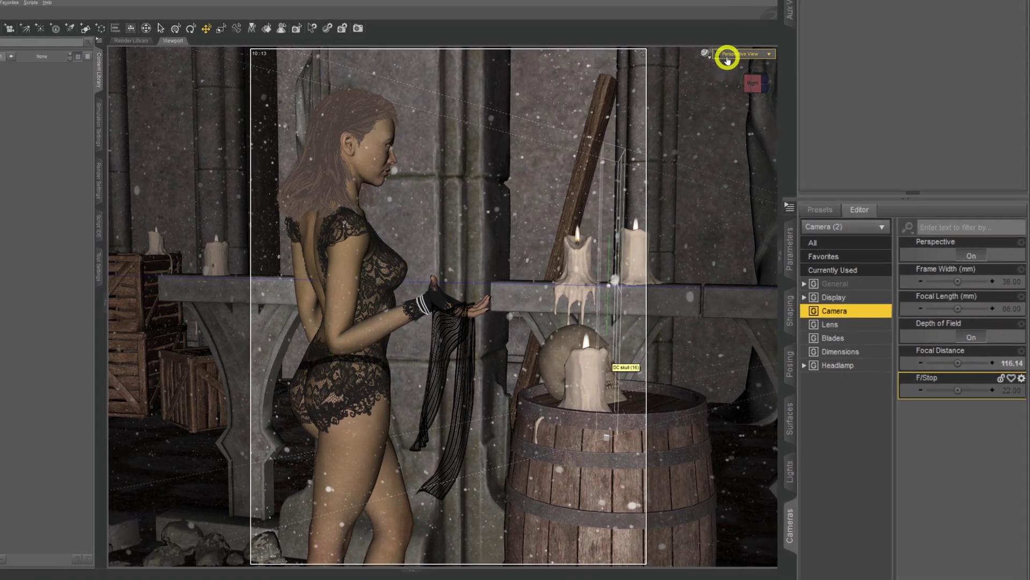
Look through Camera (2) and preview the focus on the skull and candle in NVIDIA Iray.
left_click(665, 47)
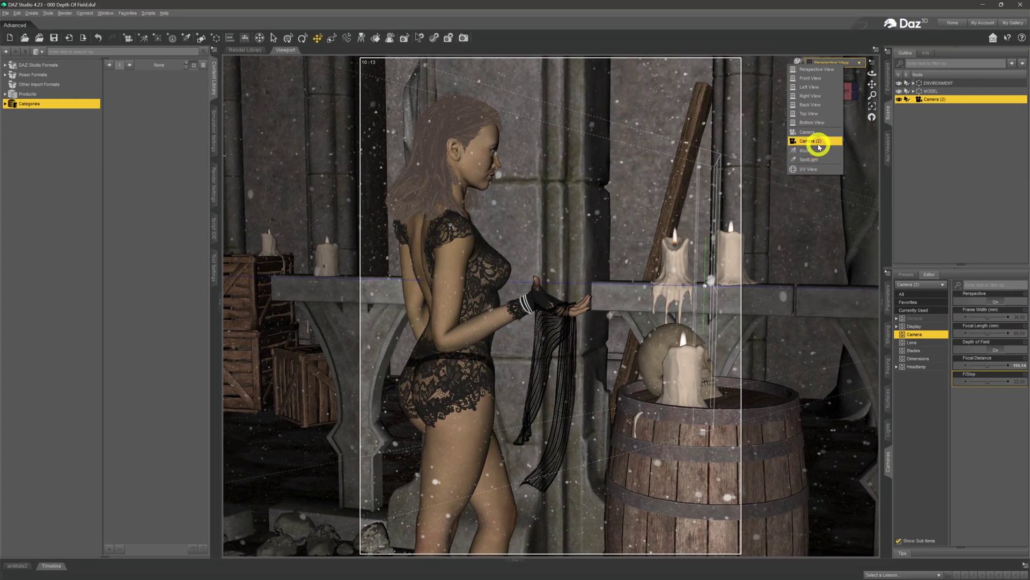
left_click(760, 138)
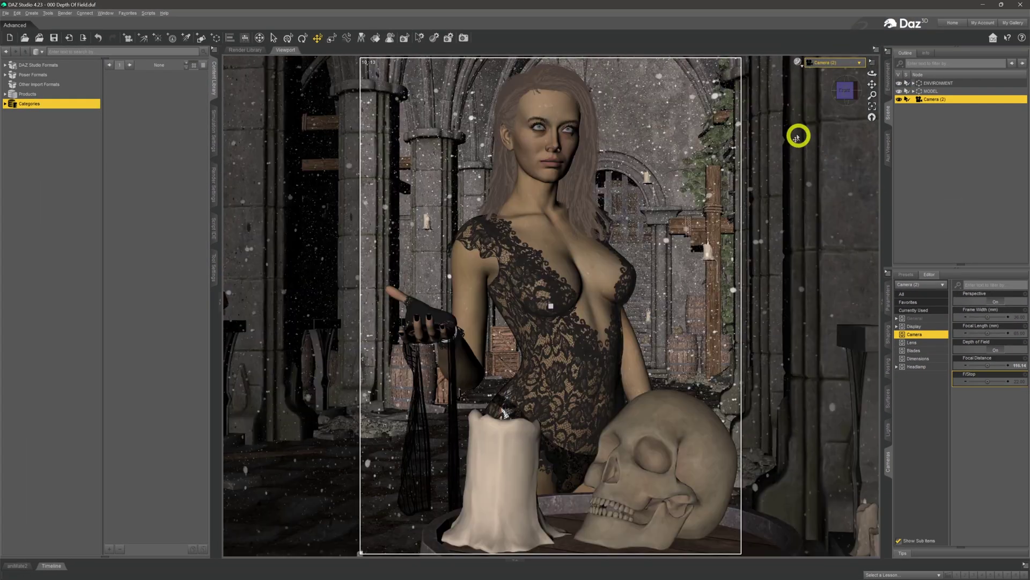
left_click(801, 63)
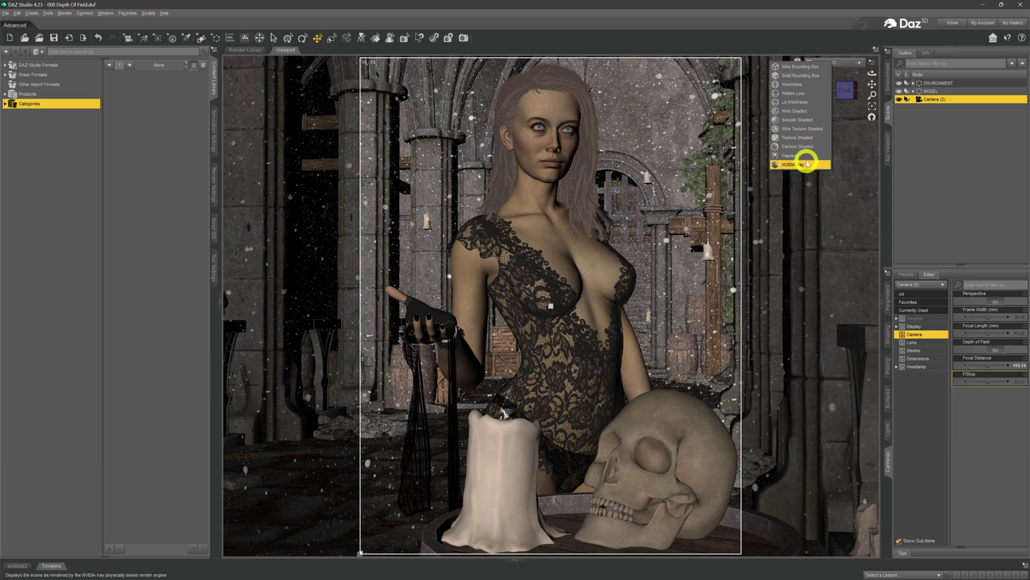
left_click(807, 164)
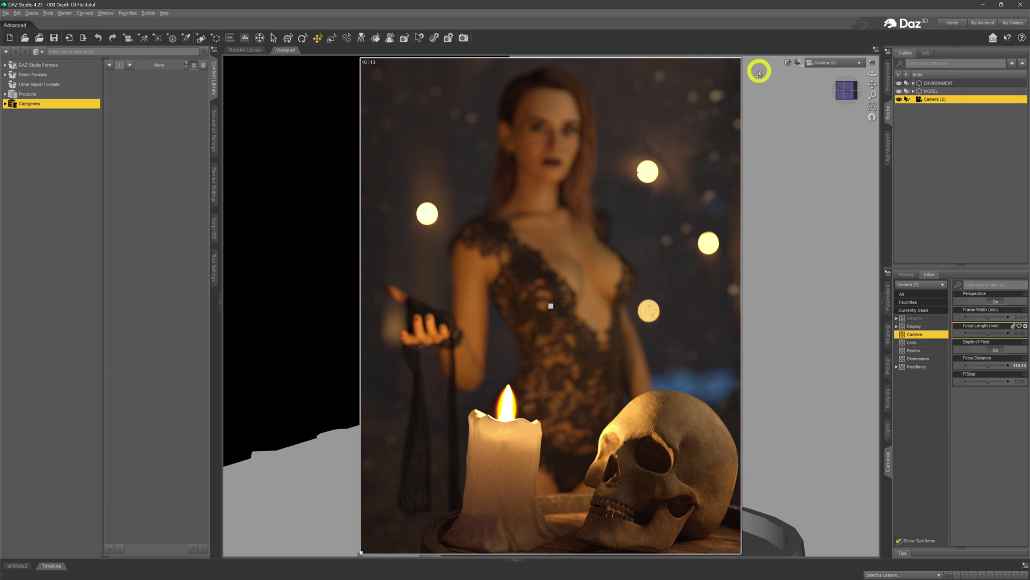
Return the viewport to the Texture Shaded Perspective View and set Camera (2)'s Focal Distance to 169.16, focusing on the woman.
left_click(800, 63)
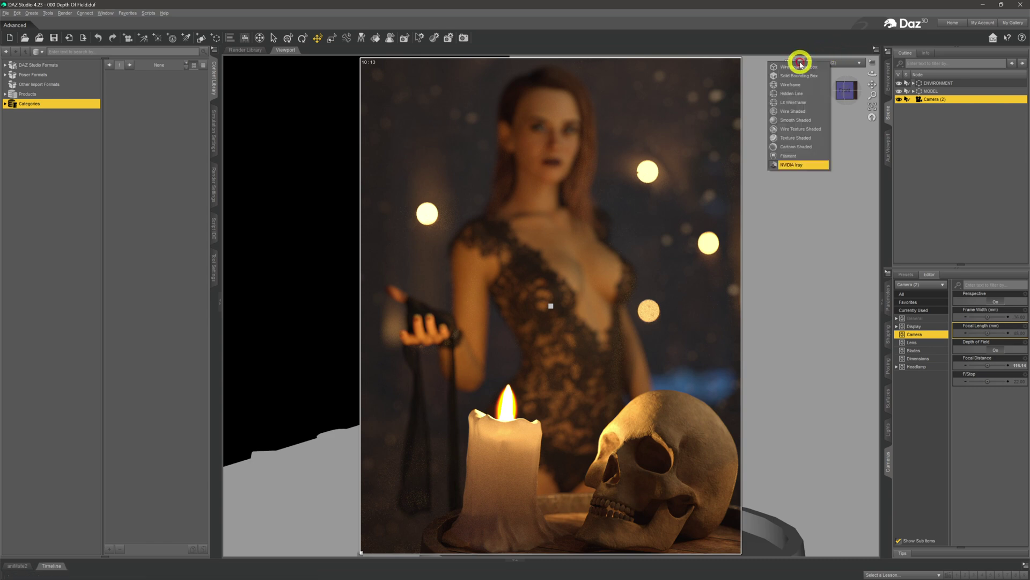
left_click(798, 131)
left_click(833, 63)
left_click(833, 71)
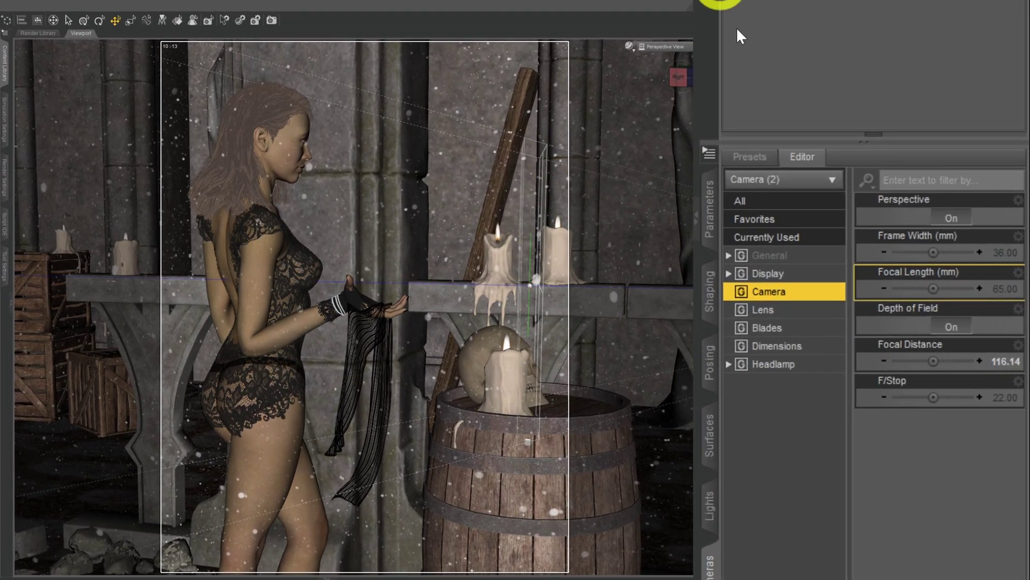
left_click_drag(933, 366, 933, 366)
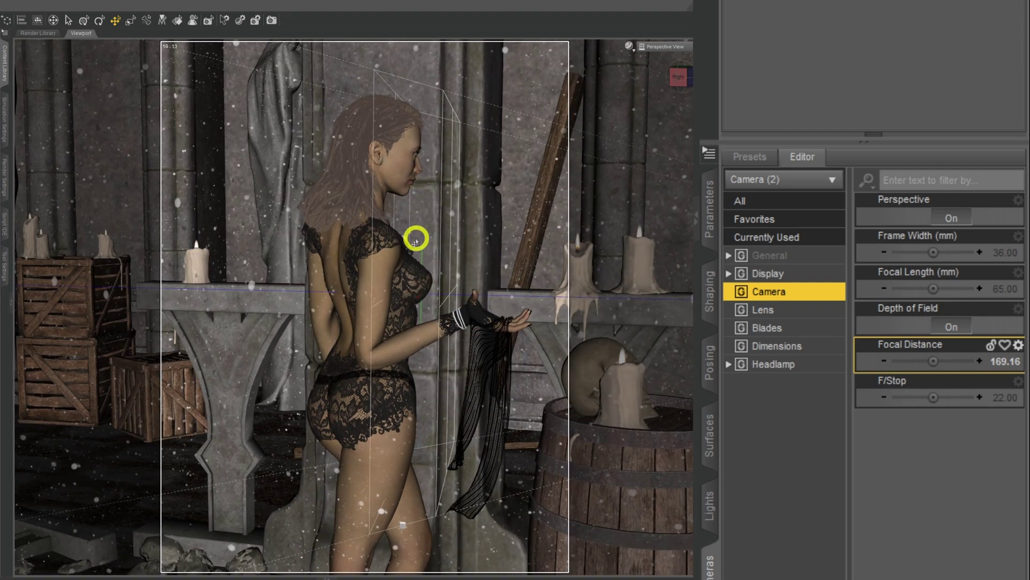
Look through Camera (2) and preview the focus on the woman in NVIDIA Iray.
left_click(672, 47)
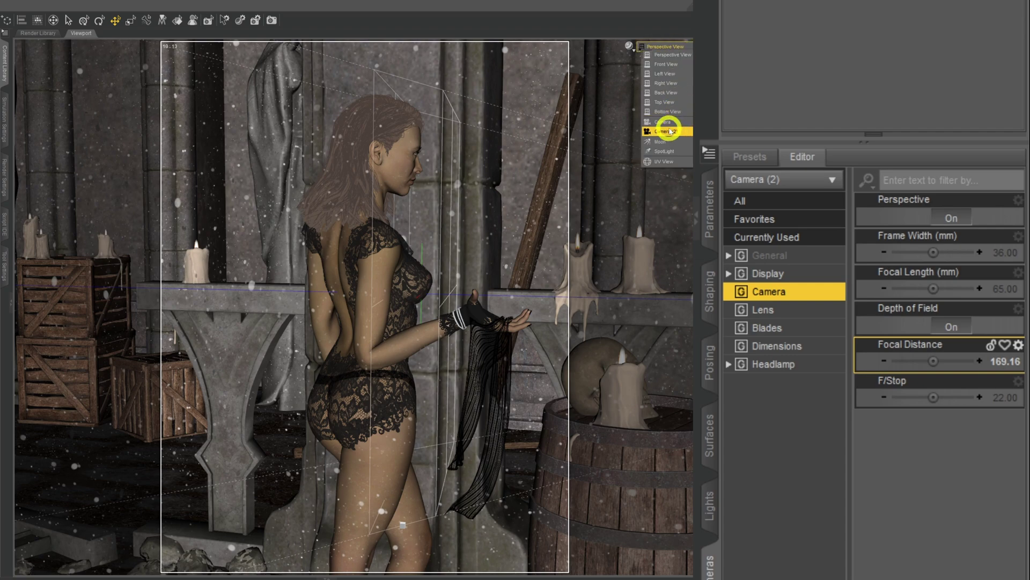
left_click(670, 131)
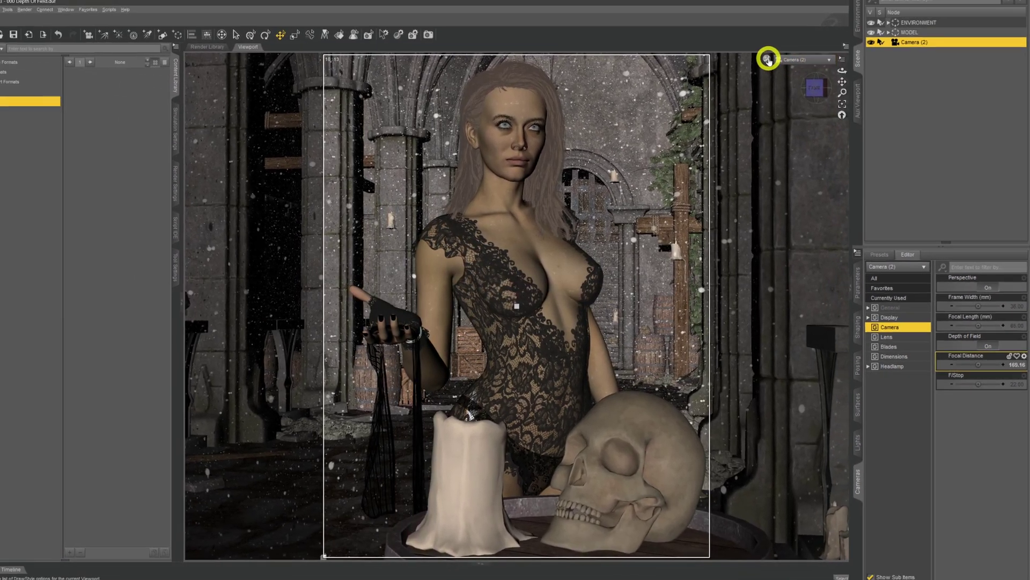
left_click(765, 58)
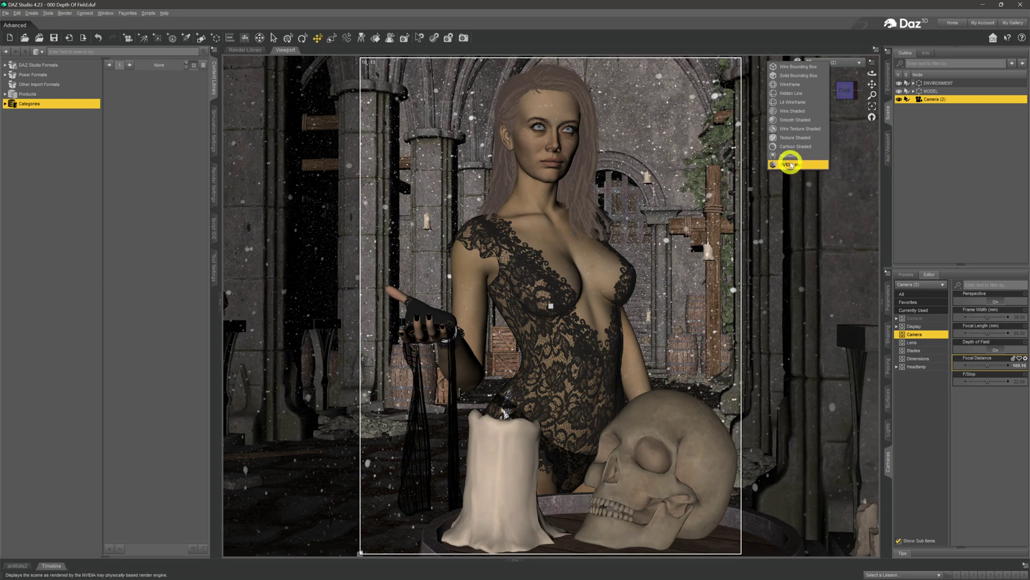
left_click(791, 164)
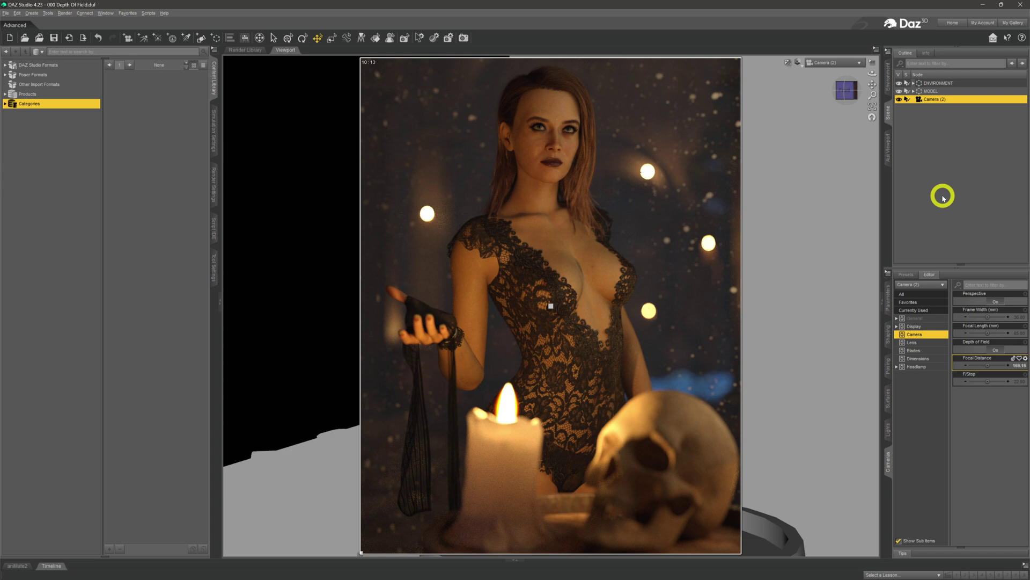
key("ctrl+z")
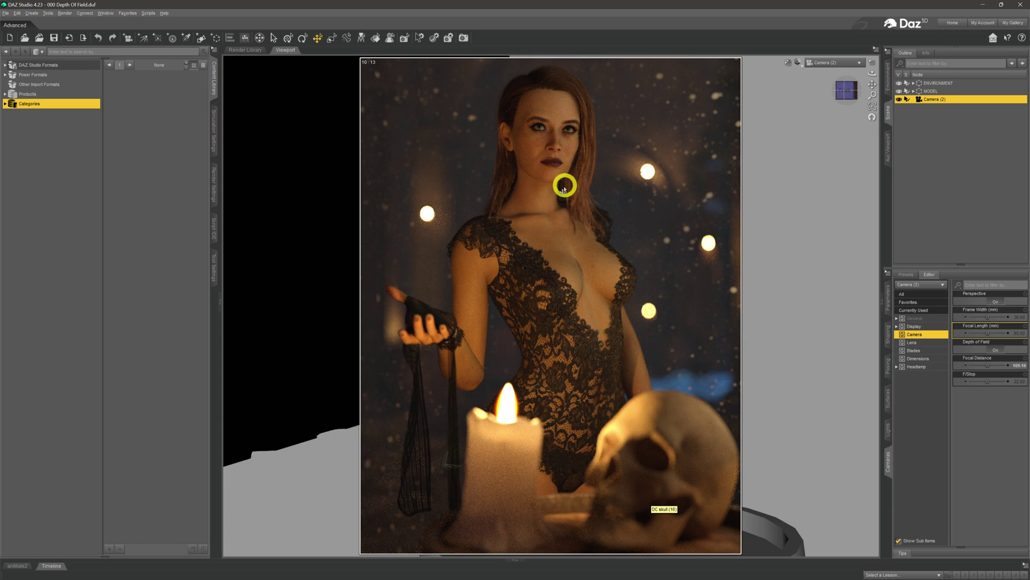
Return the viewport to the Texture Shaded Perspective View and narrow Camera (2)'s depth of field by setting its F/Stop to 8.72.
left_click(799, 65)
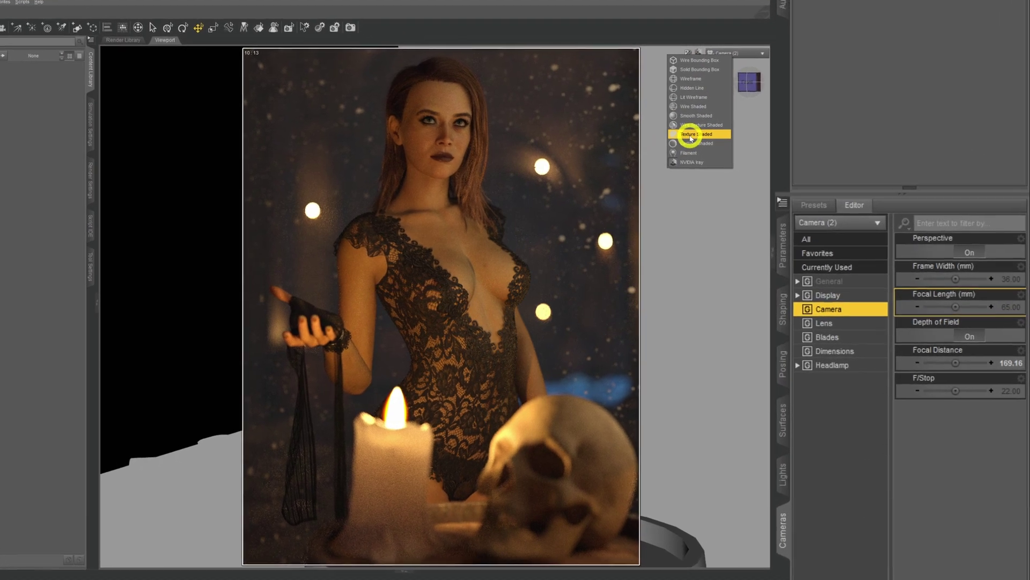
left_click(734, 137)
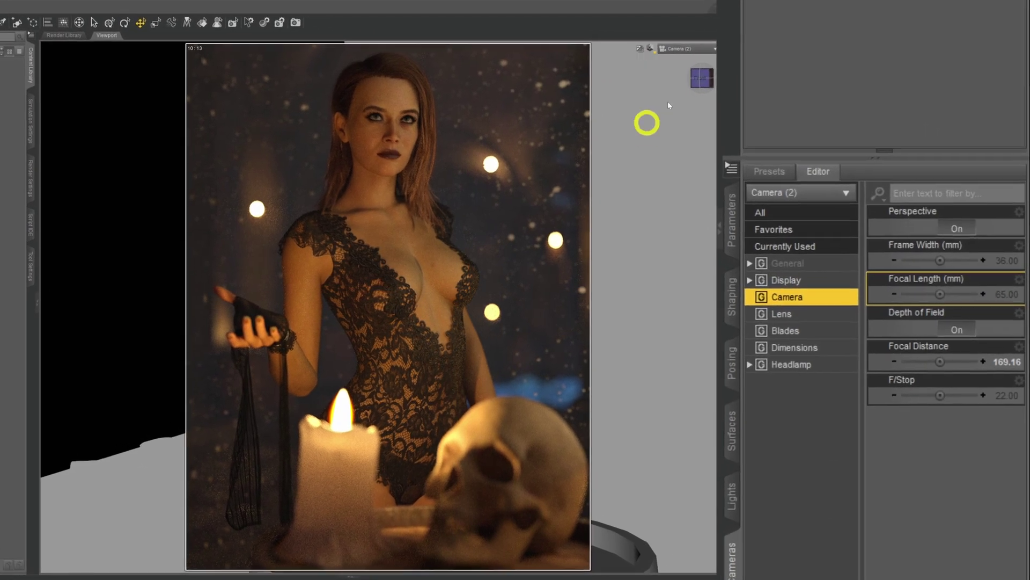
left_click(784, 57)
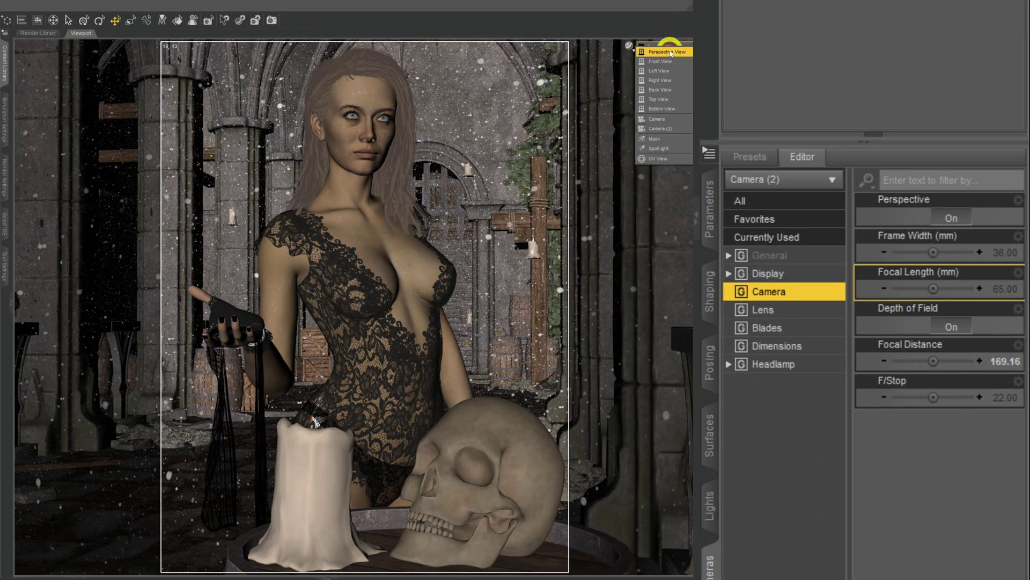
left_click(670, 52)
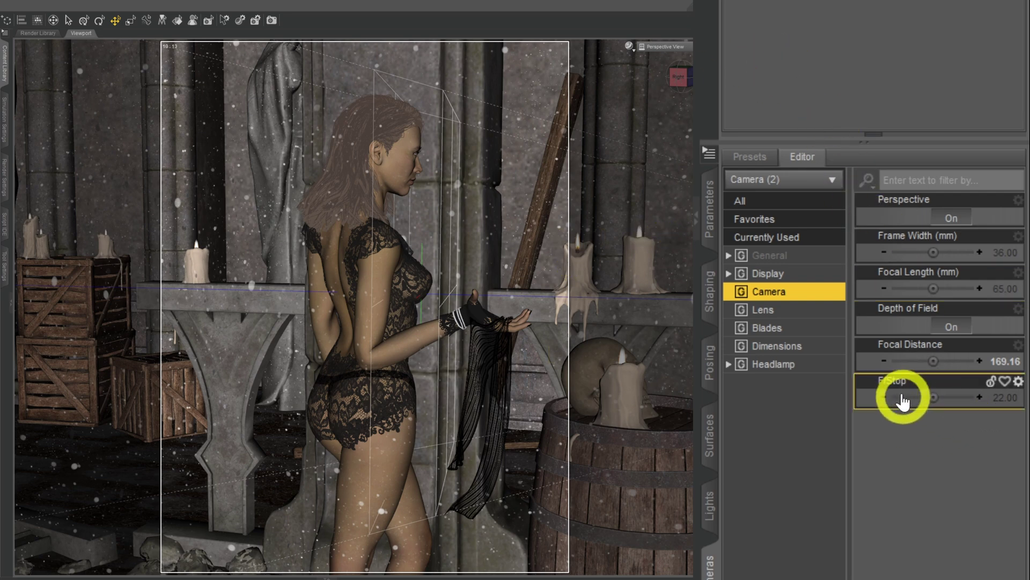
mouse_move(908, 395)
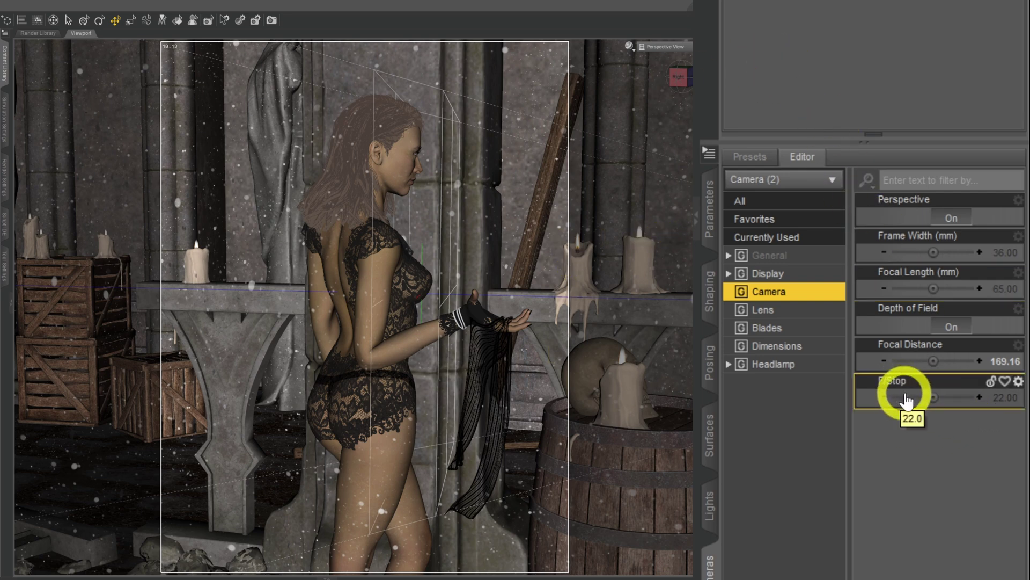
left_click_drag(931, 395, 932, 395)
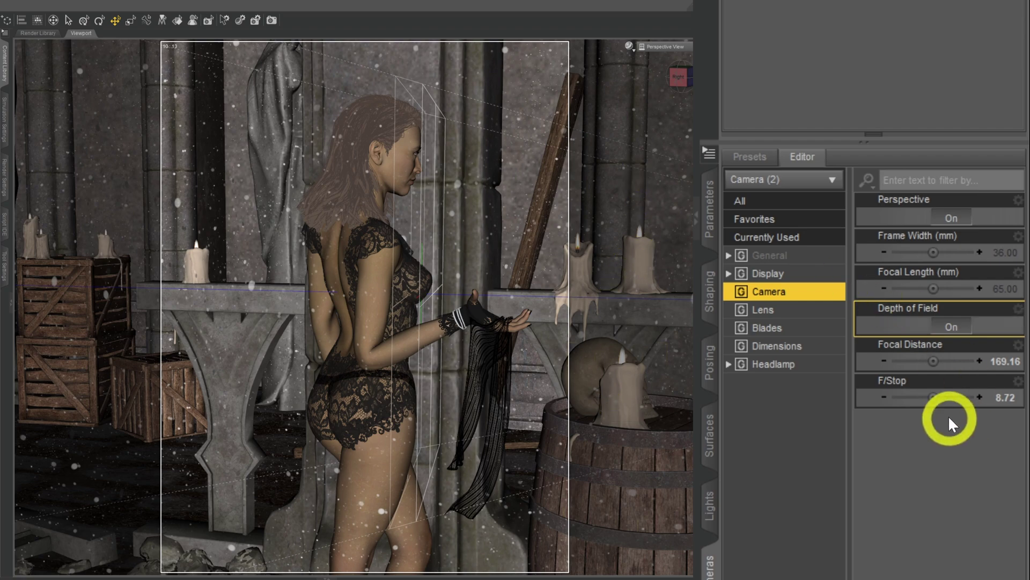
Look through Camera (2) and preview the tighter depth of field around the woman in NVIDIA Iray.
left_click(657, 46)
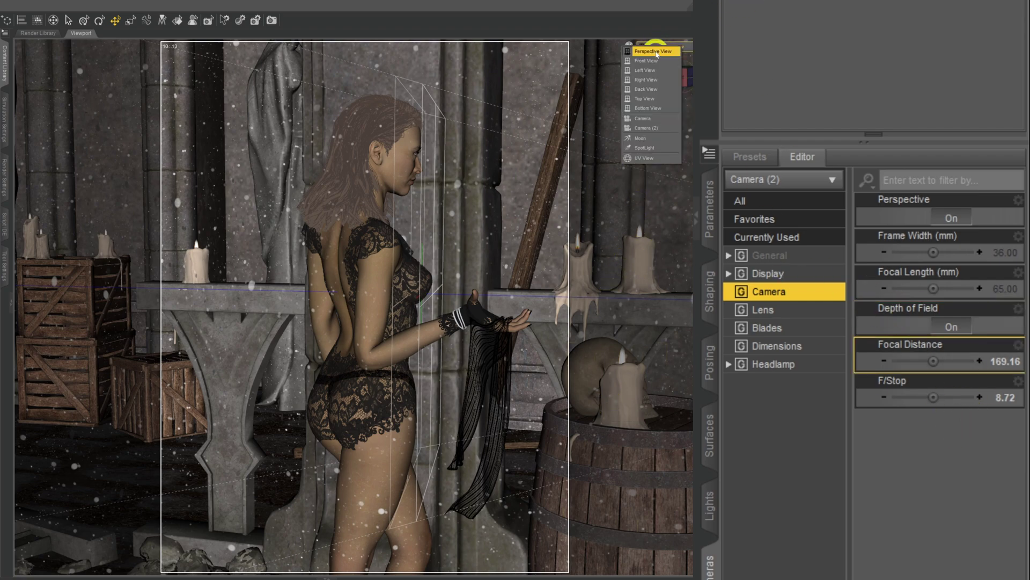
left_click(670, 130)
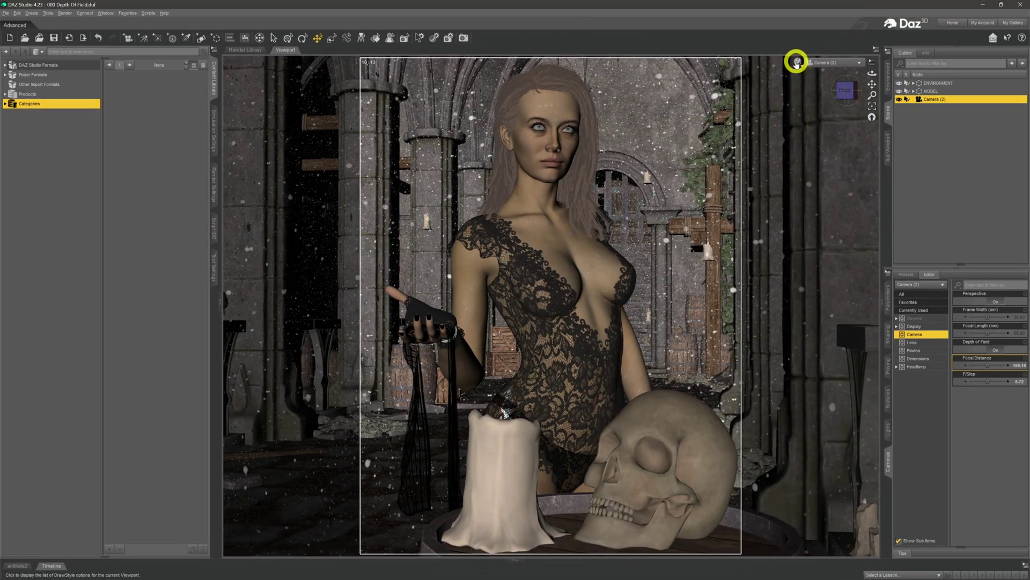
left_click(796, 63)
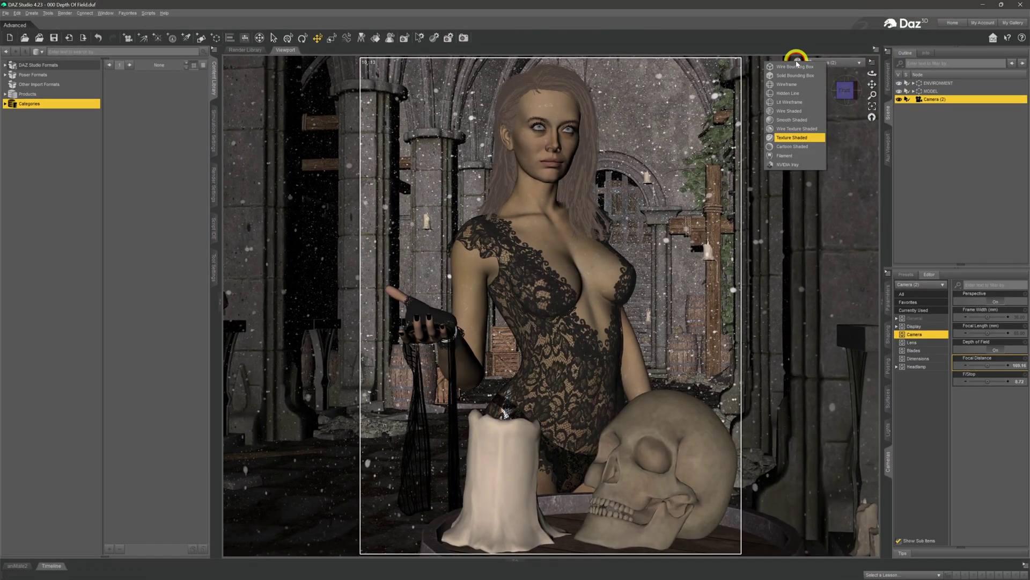
left_click(806, 164)
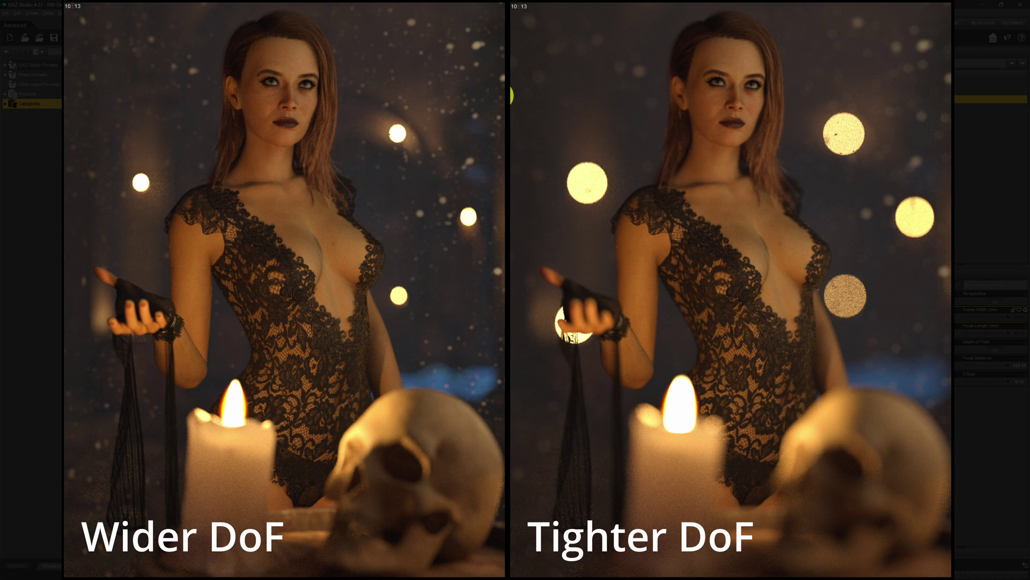
left_click(966, 205)
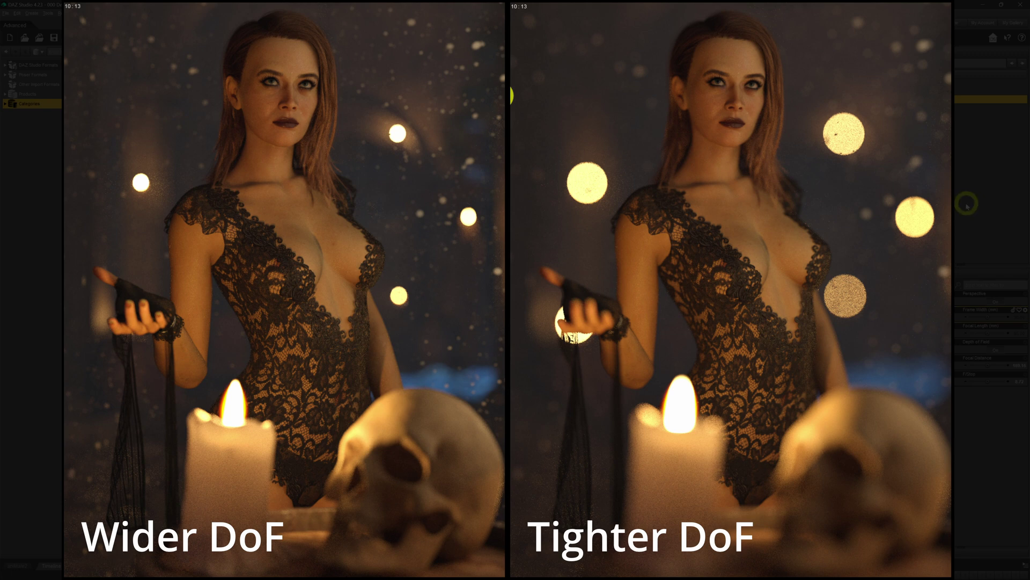